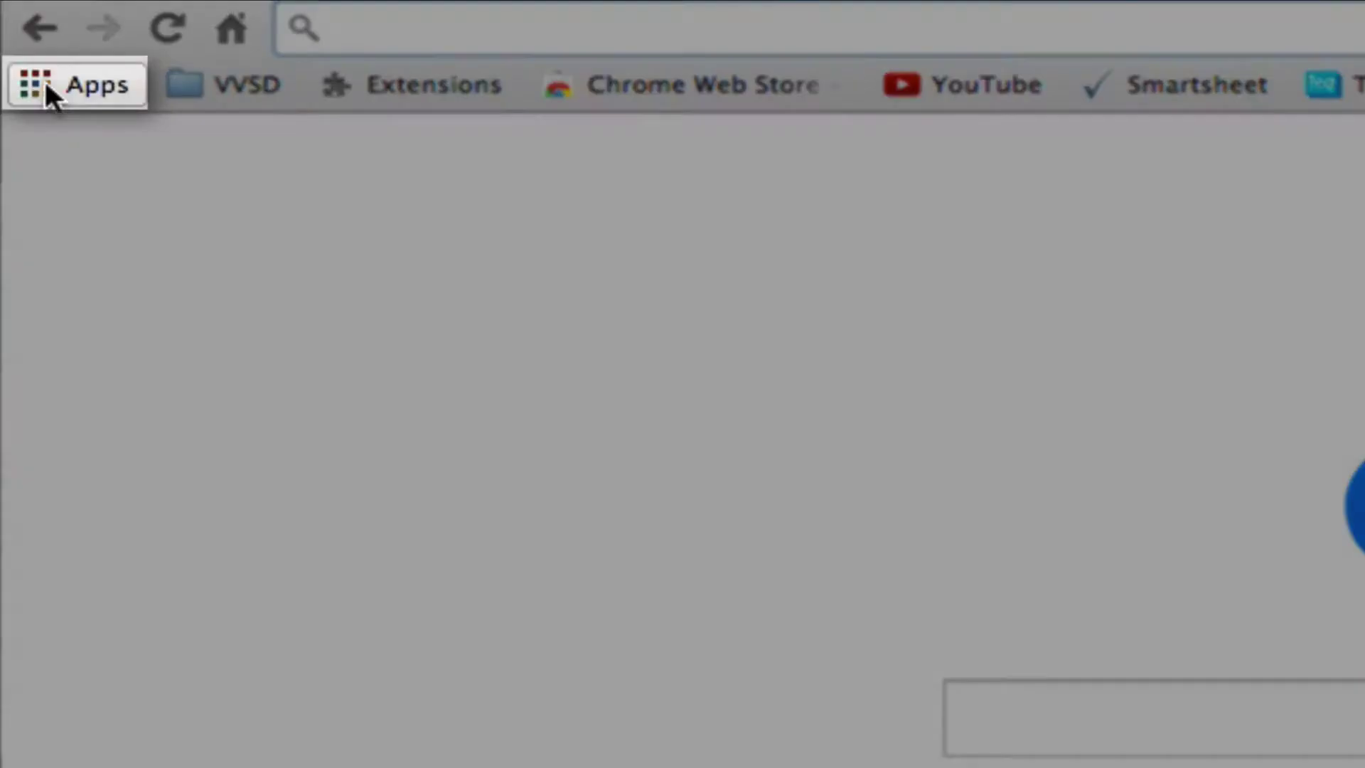
- Launch gScholar from the apps page, switch to Teacher view, and stay on Class > Students
click(28, 36)
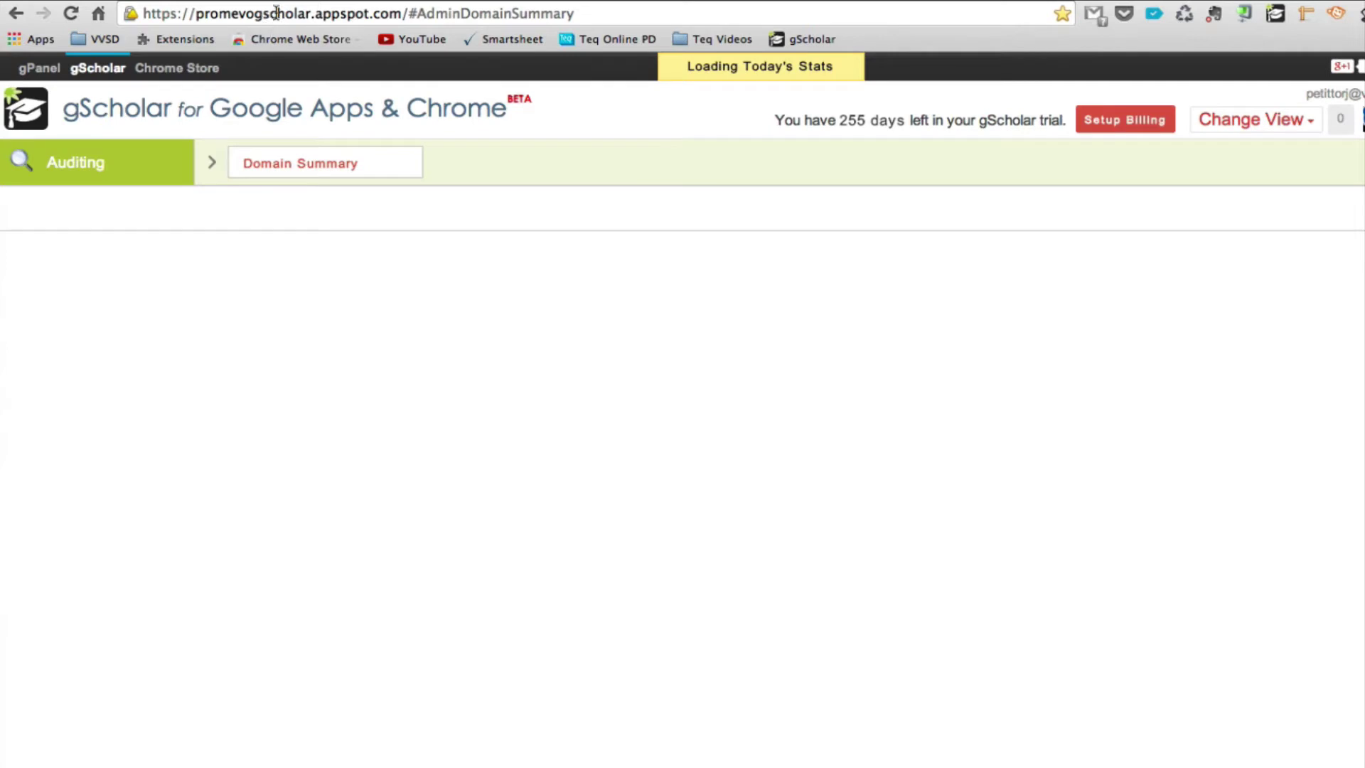
click(1251, 120)
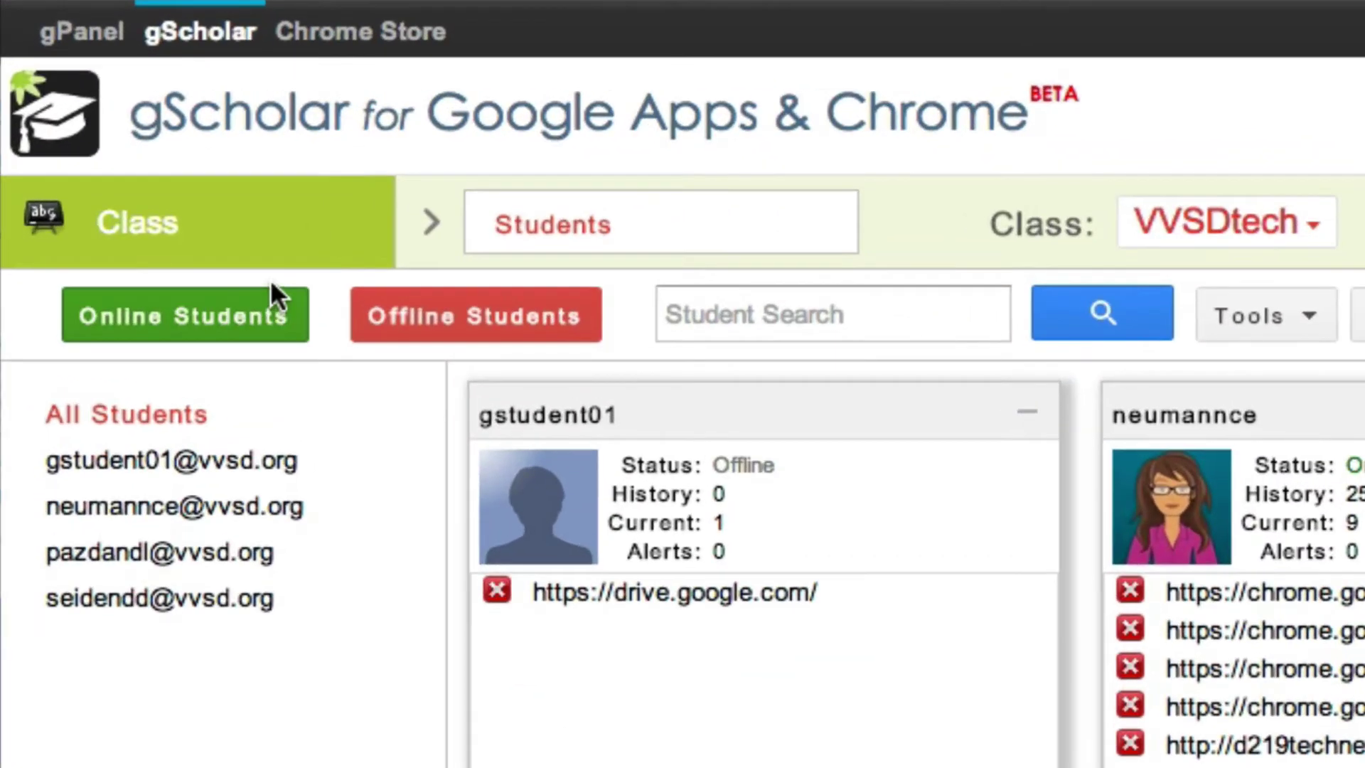
click(72, 164)
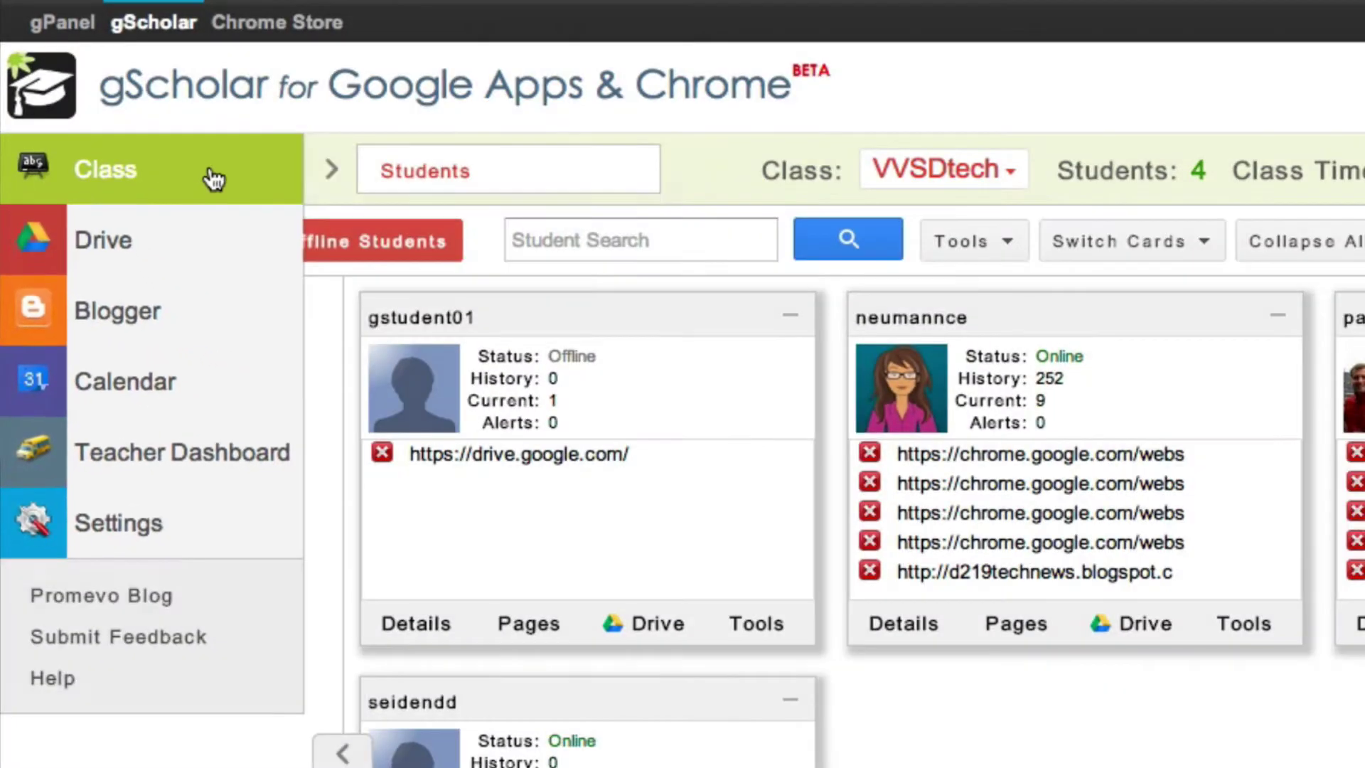
click(732, 245)
click(568, 187)
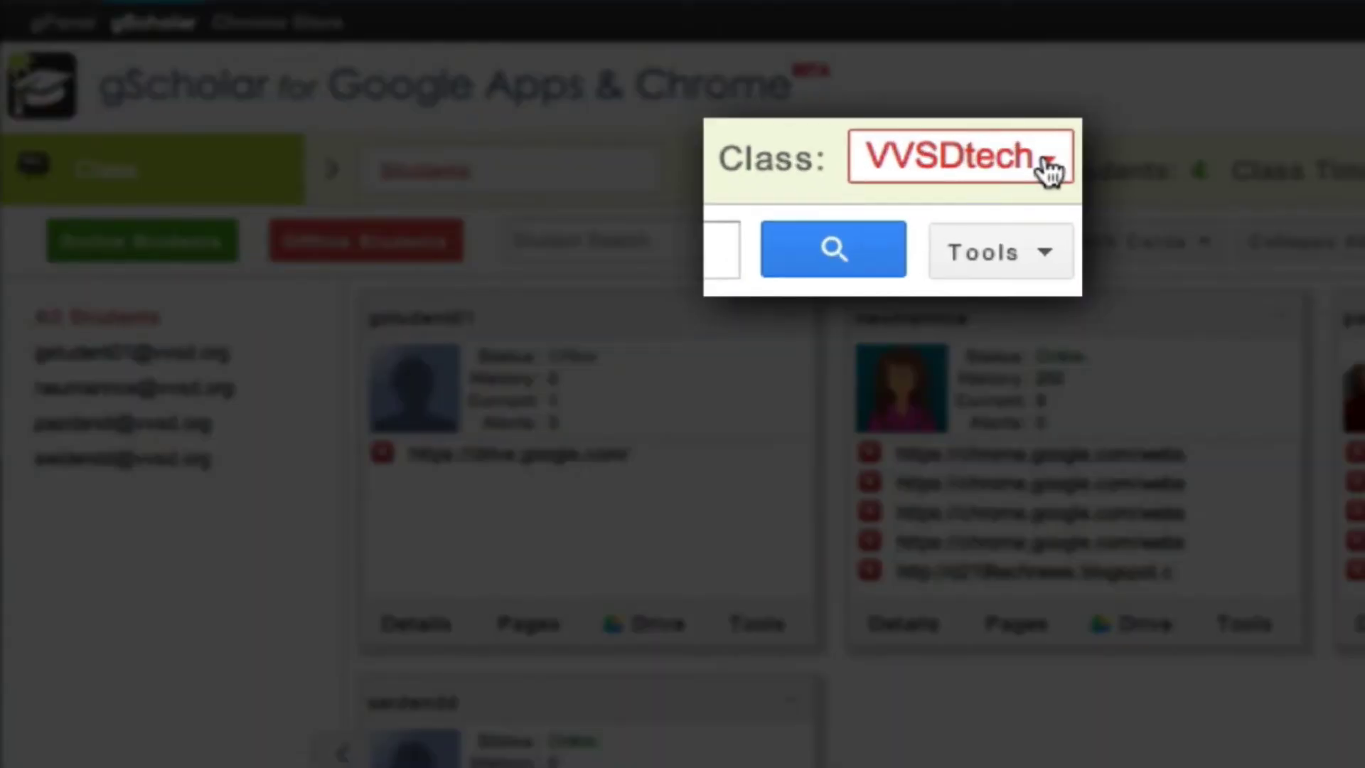
- Check the available classes and the VVSDtech student count and class time
click(1048, 165)
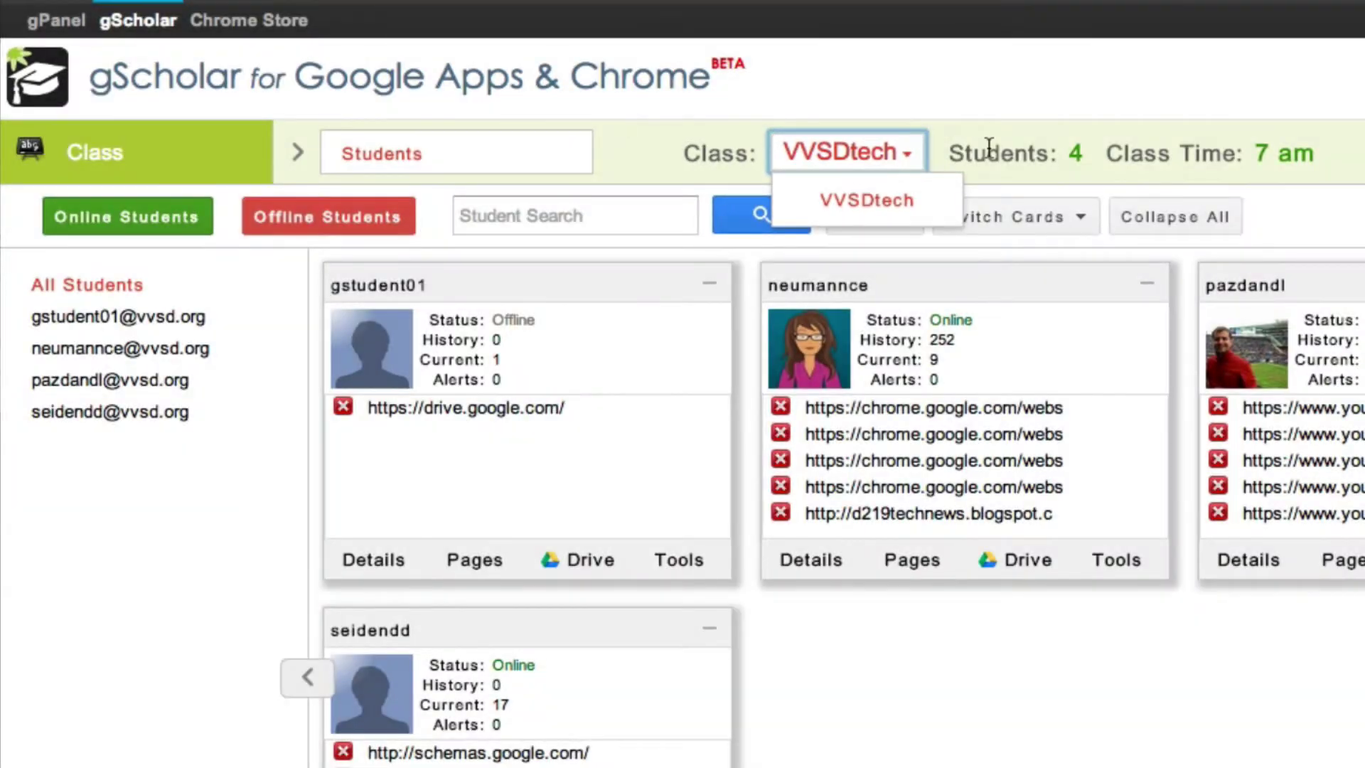
drag(955, 153, 1329, 155)
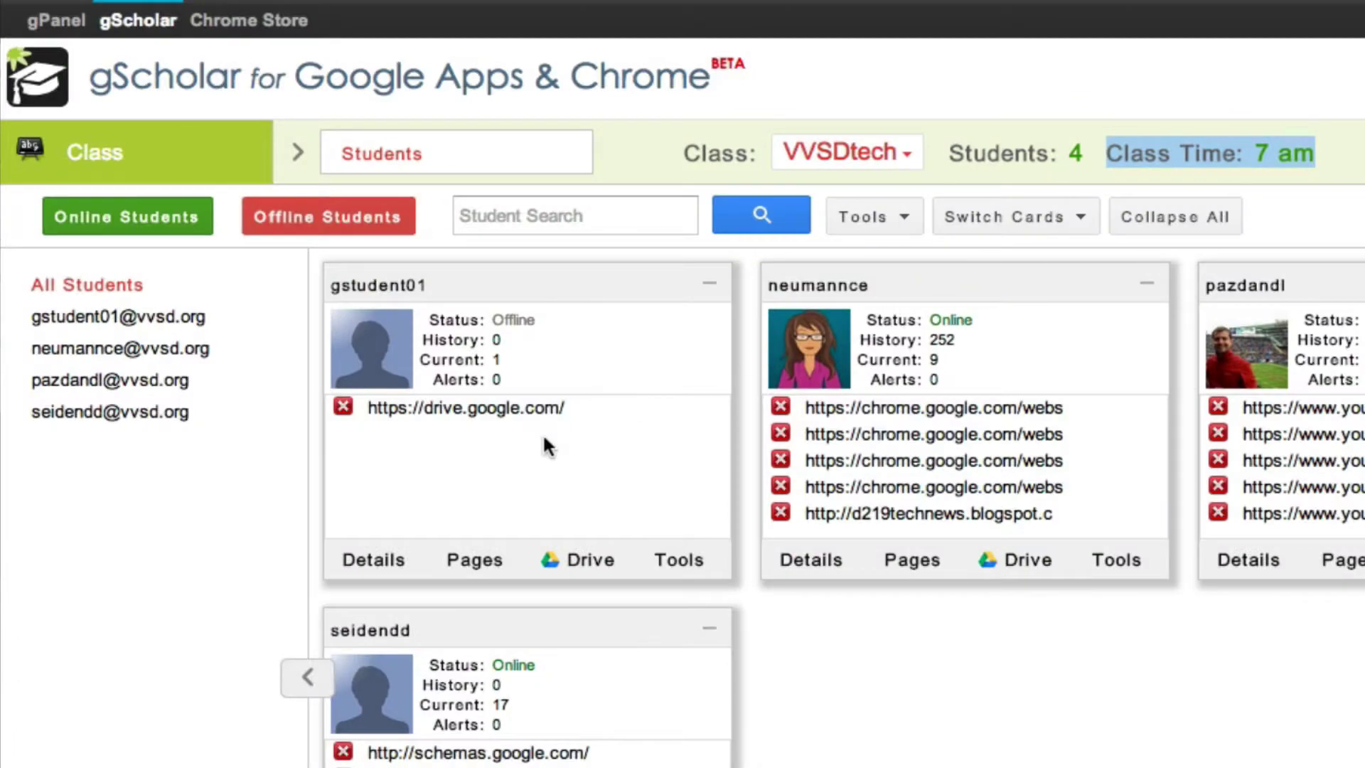
click(109, 585)
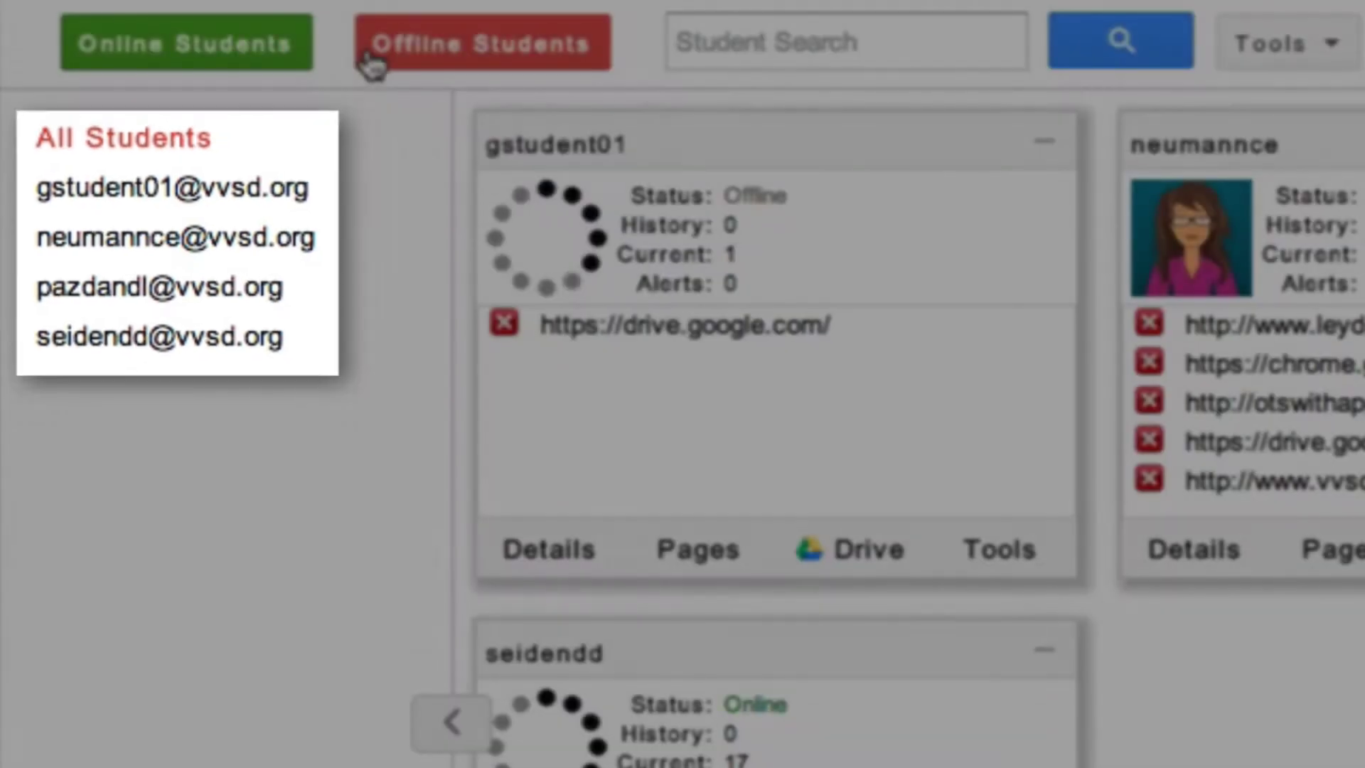
click(793, 29)
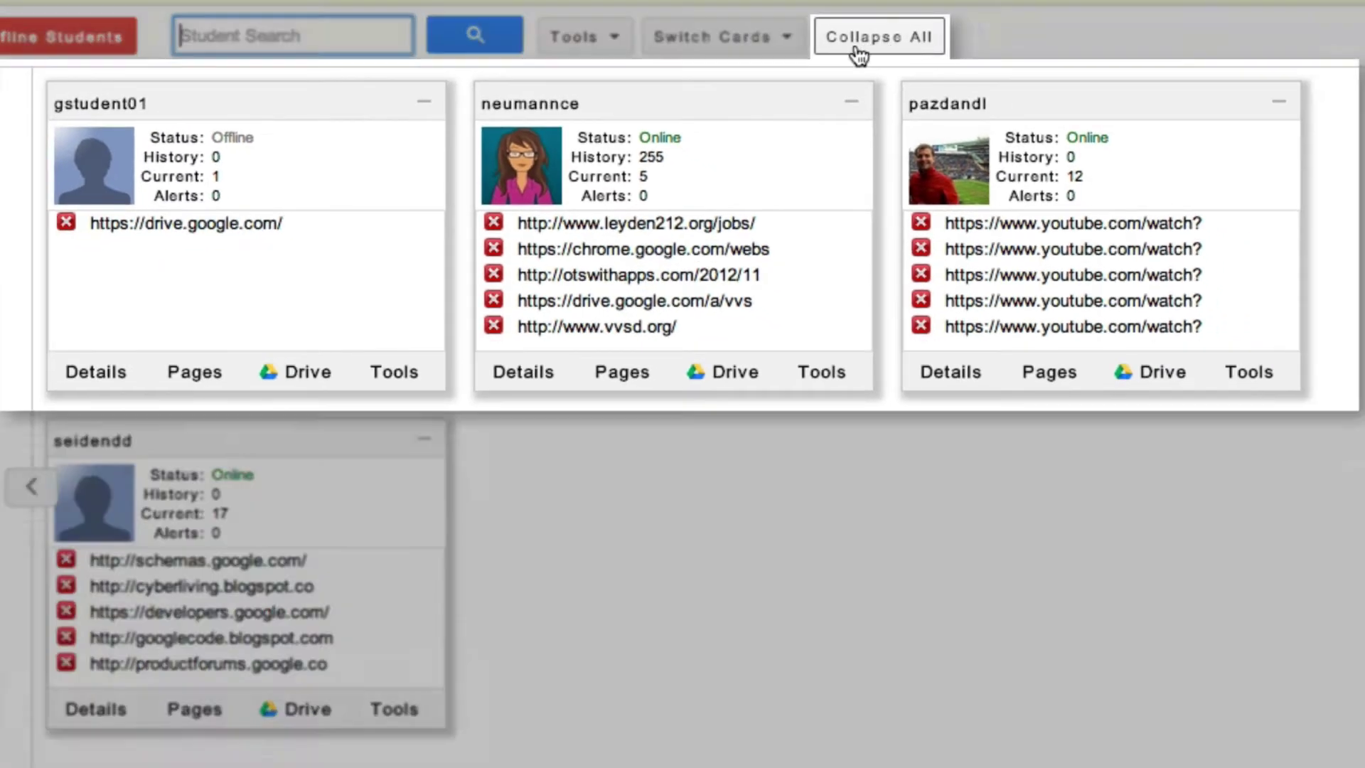
- Collapse and re-expand all student cards, then check the Switch Cards and Tools dropdowns
click(905, 40)
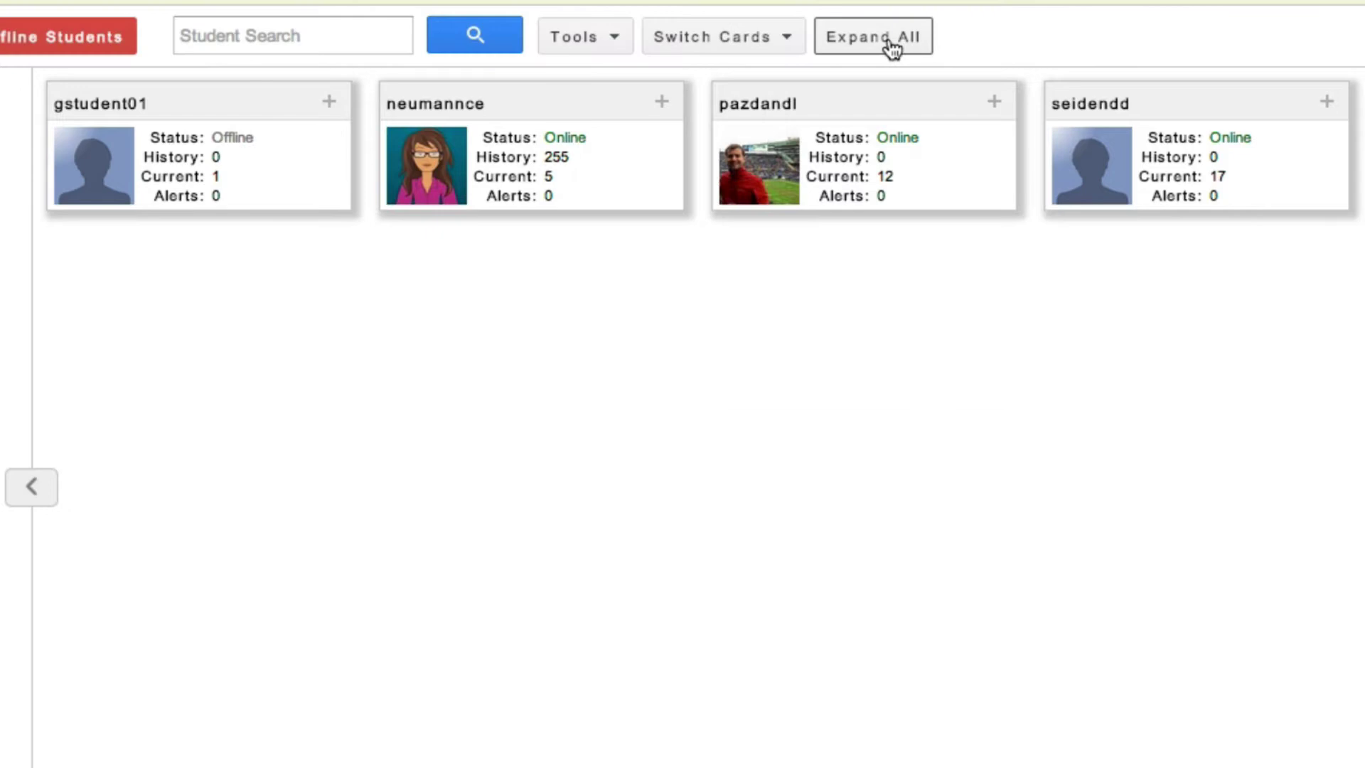
click(889, 44)
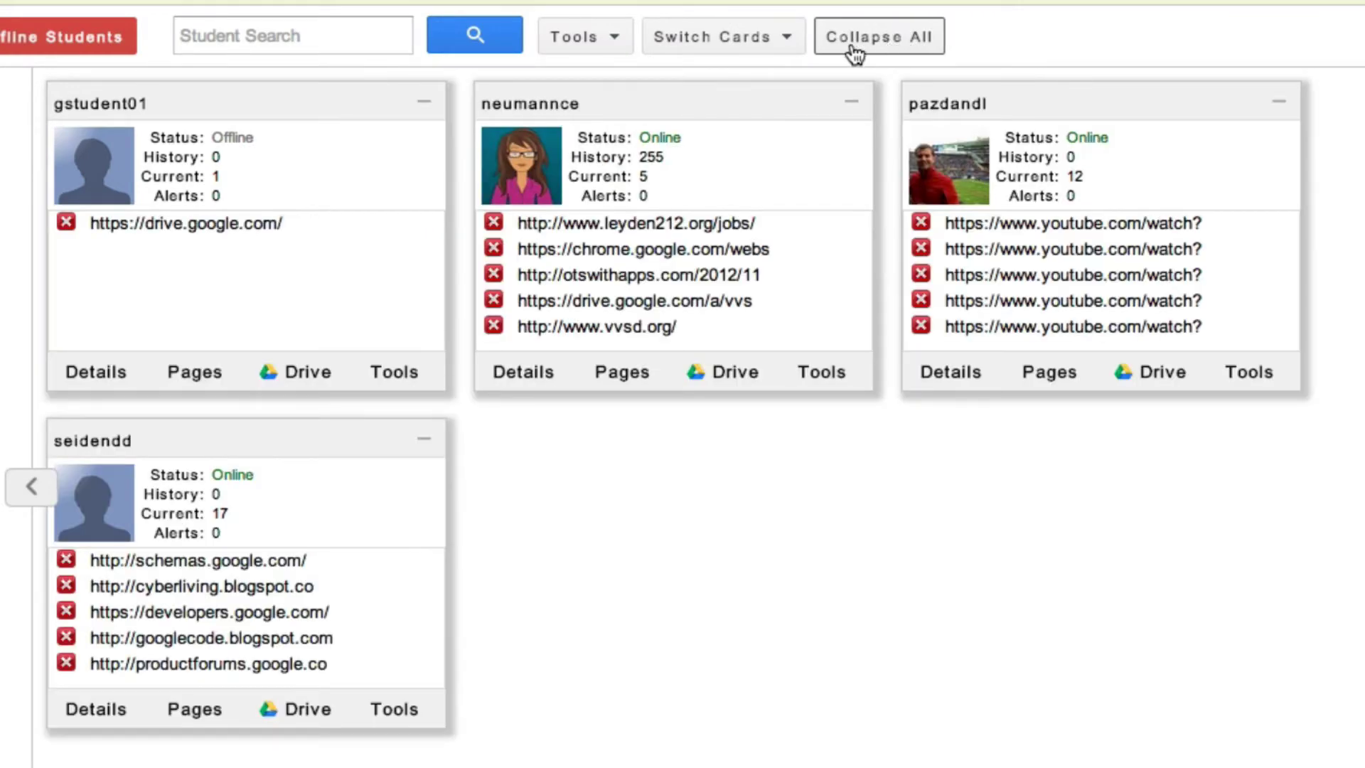
click(779, 42)
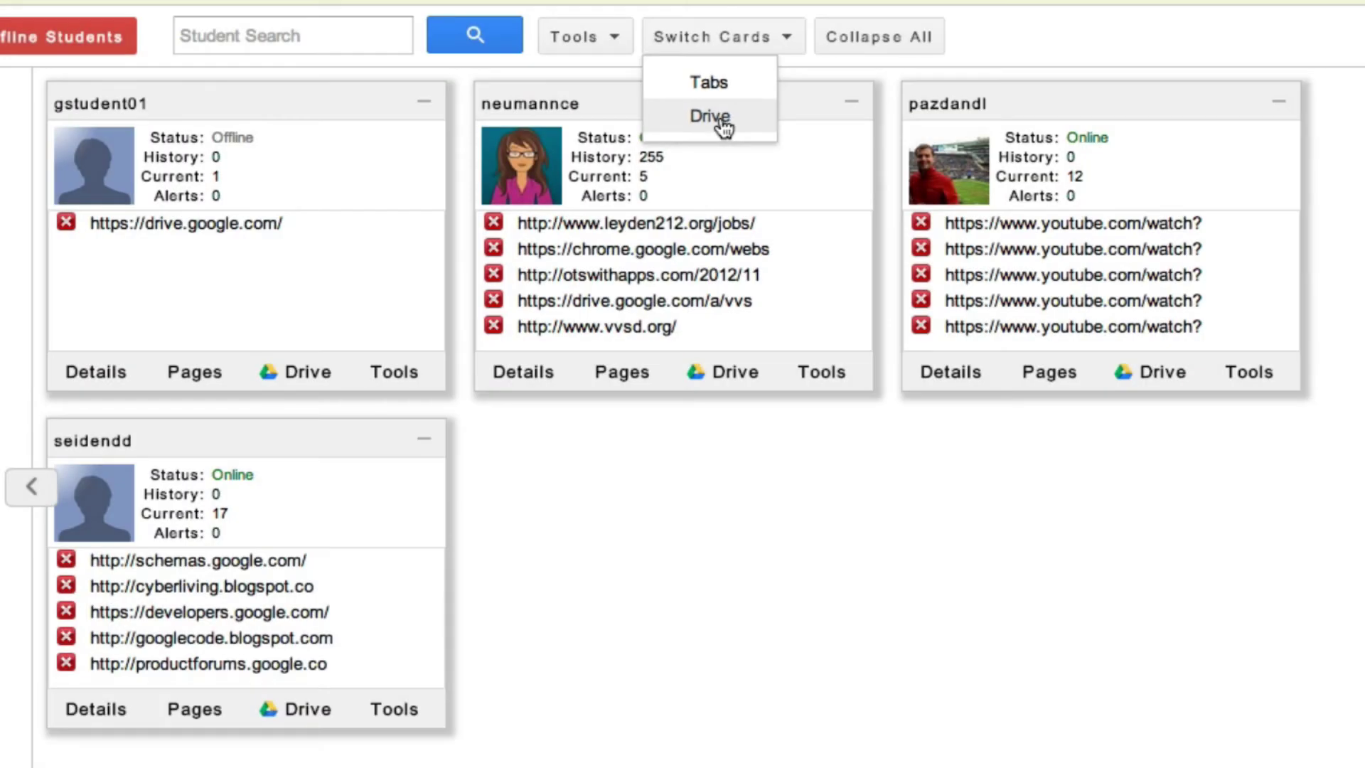
click(614, 41)
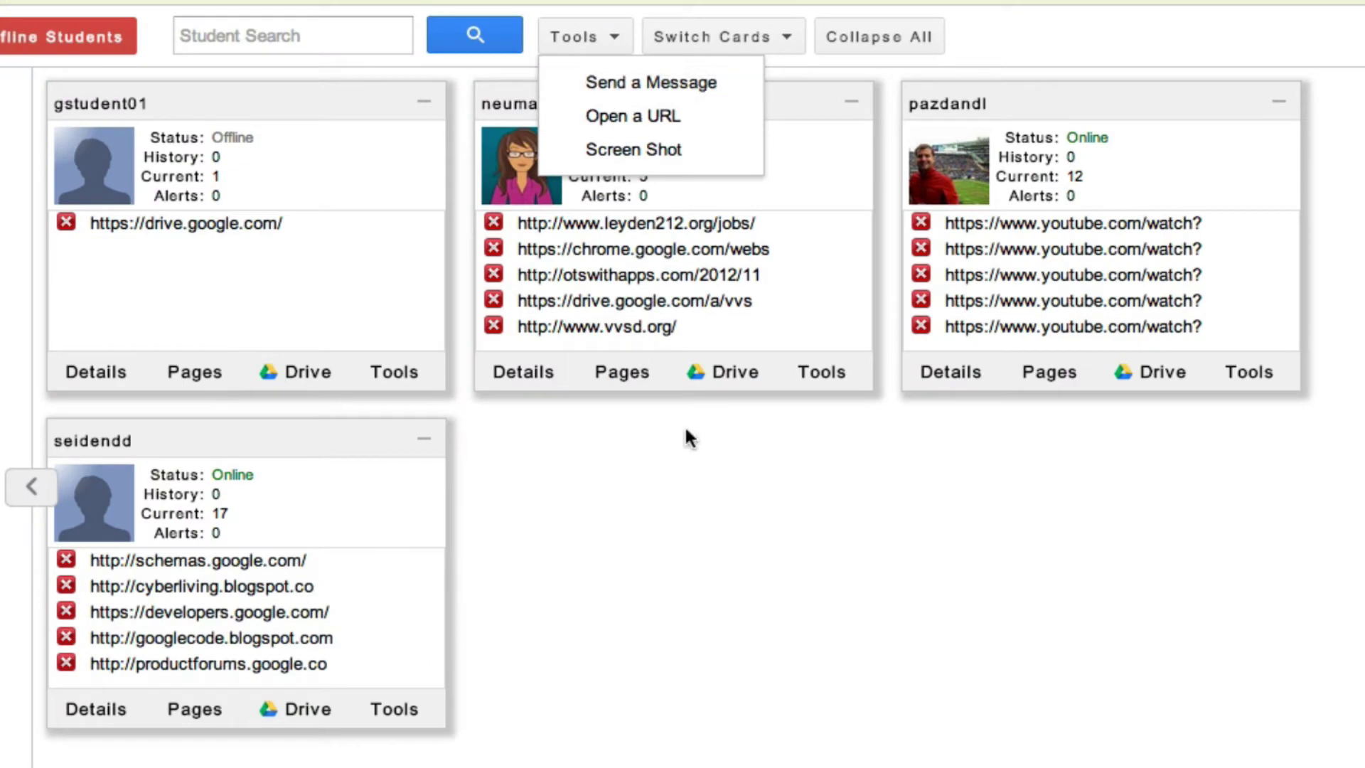
click(703, 469)
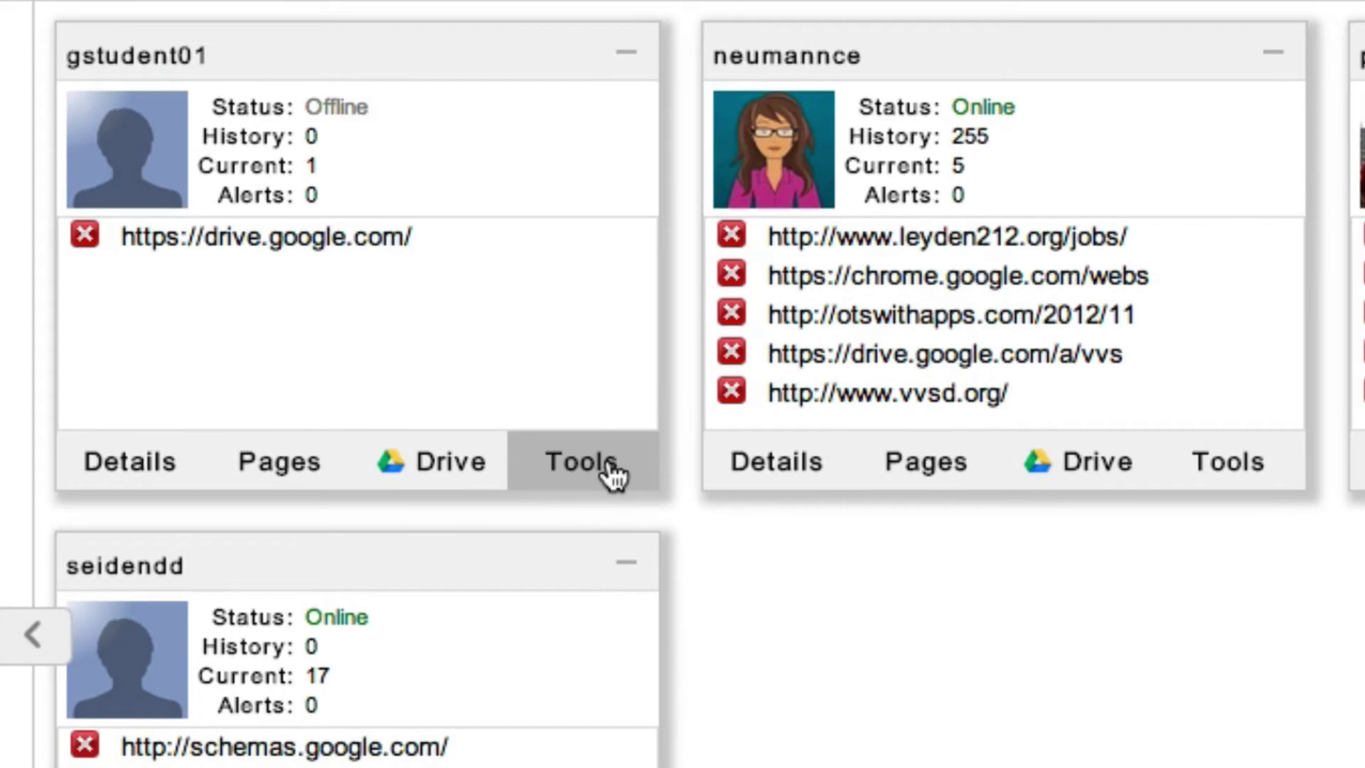
click(560, 466)
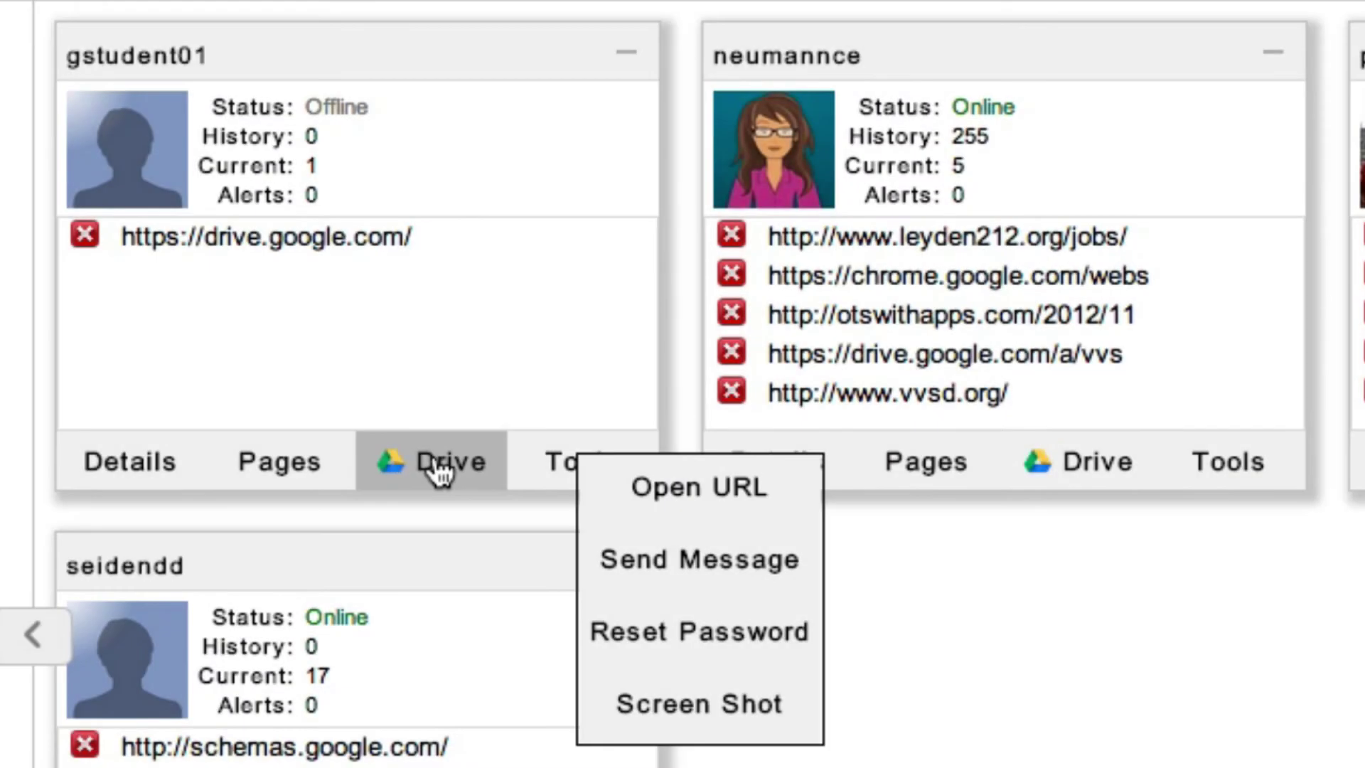
click(128, 466)
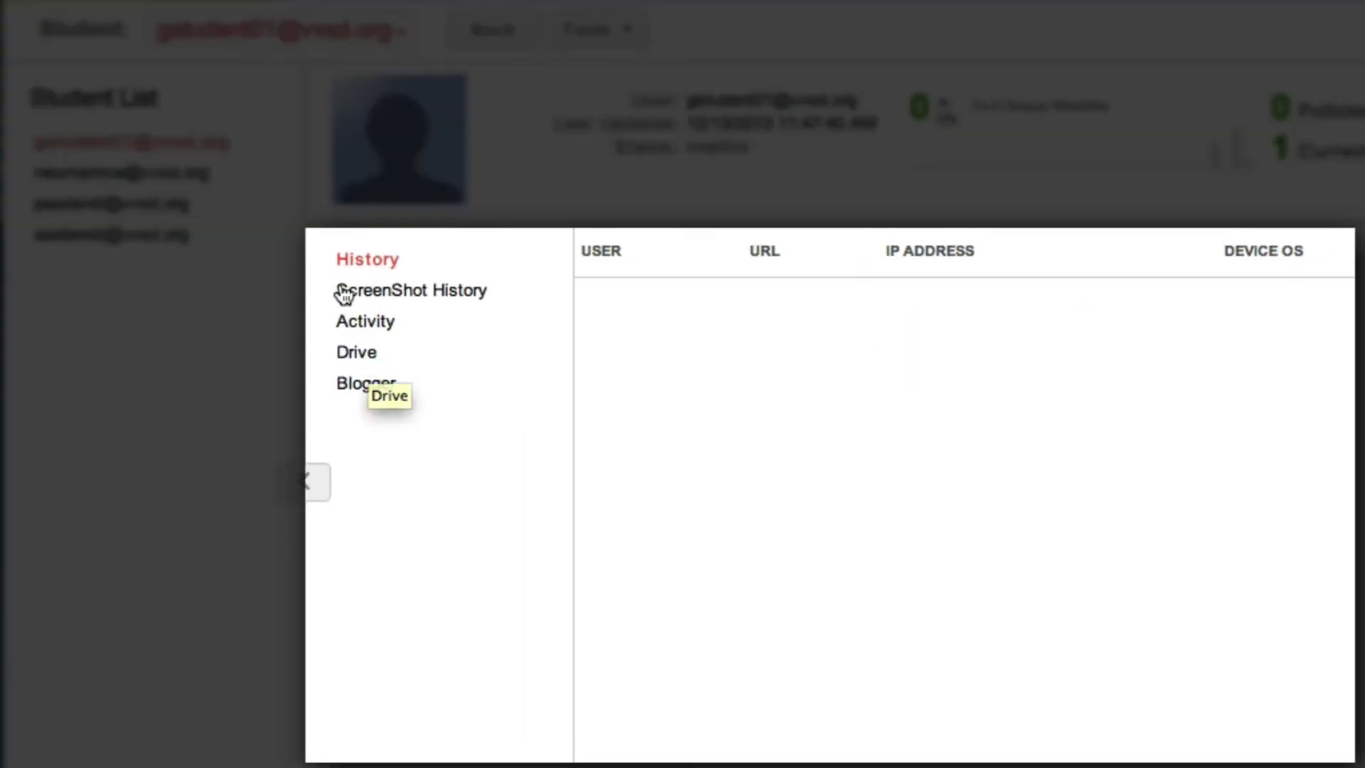
click(355, 321)
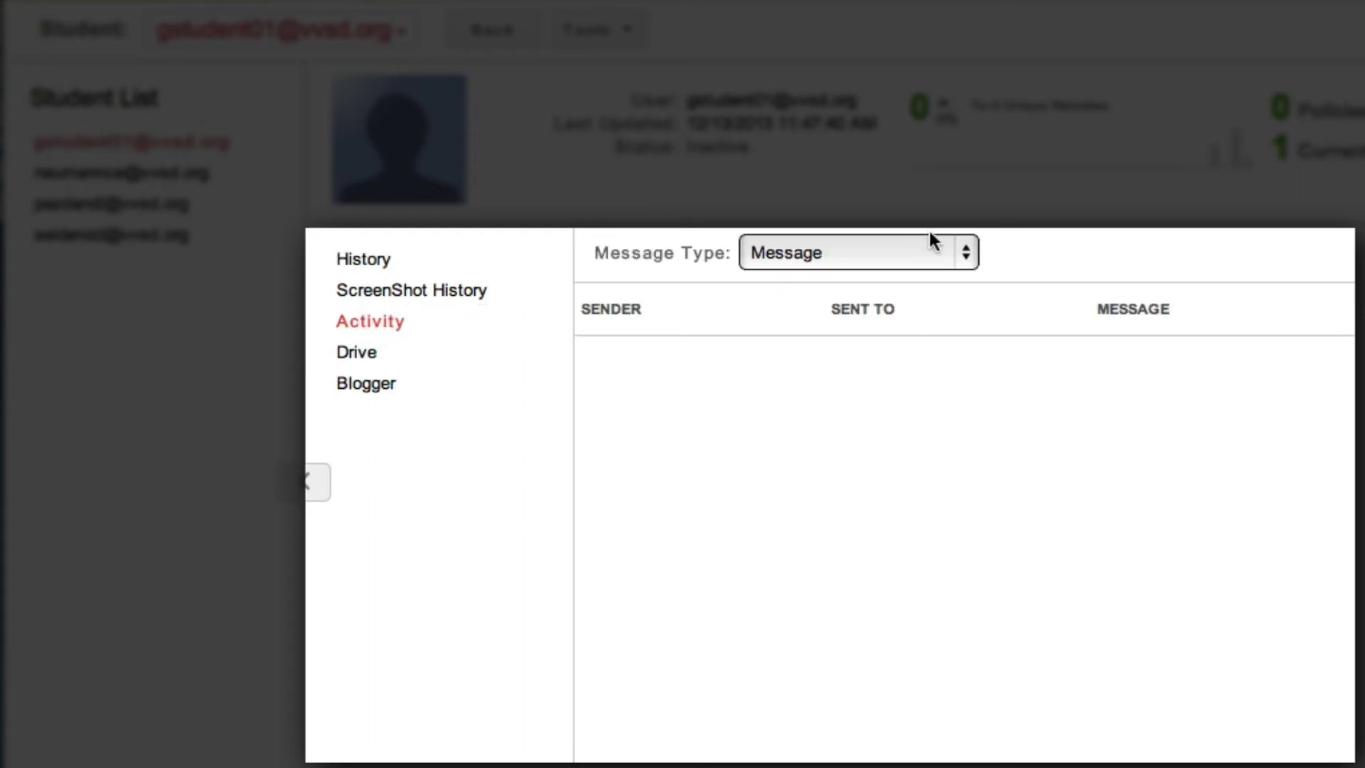
click(924, 253)
click(927, 251)
click(375, 355)
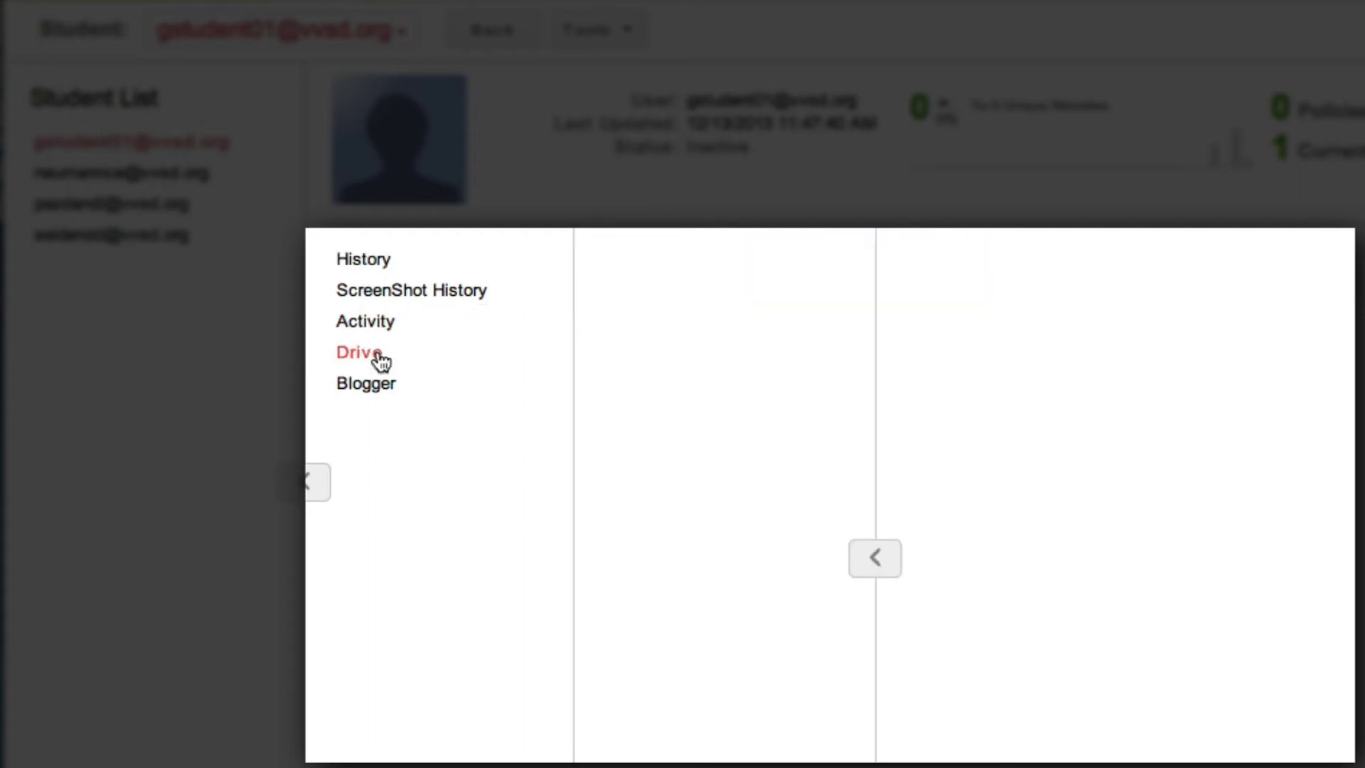
click(374, 387)
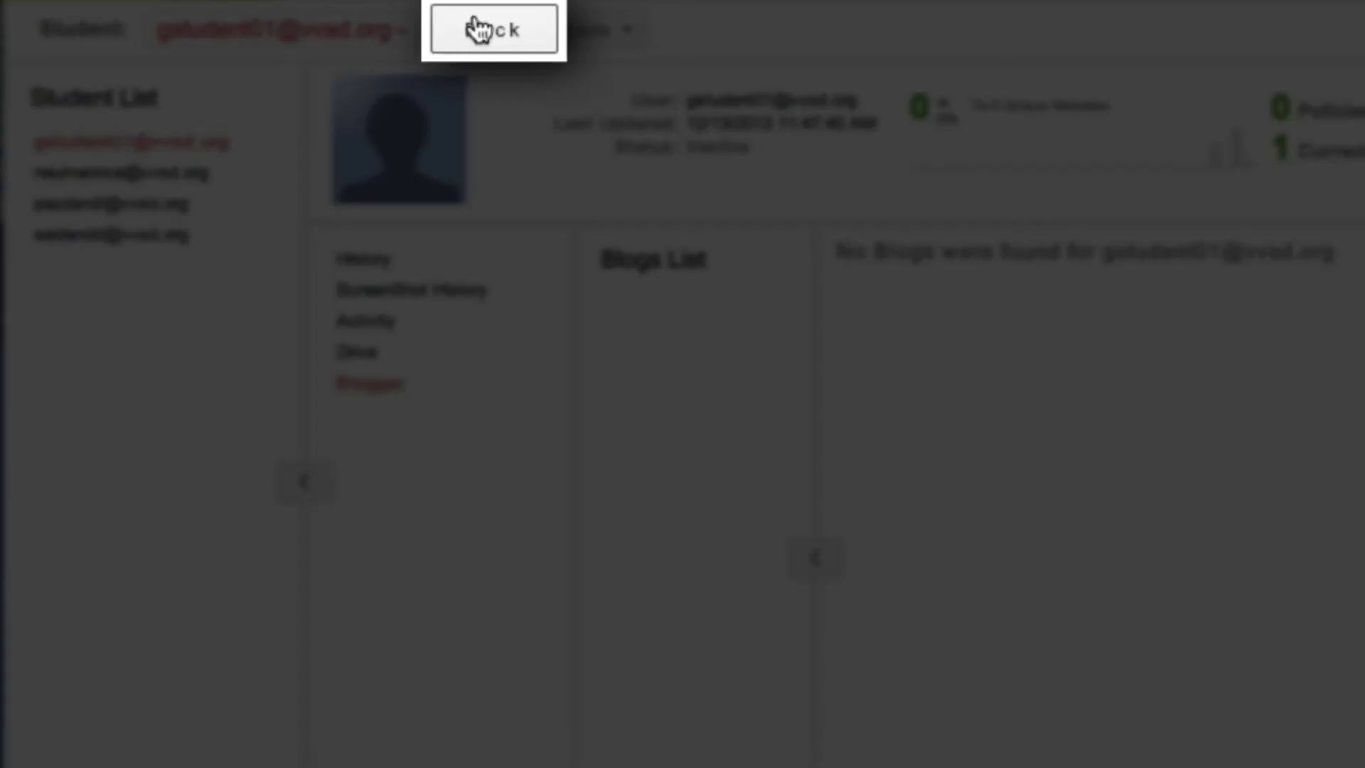
click(481, 32)
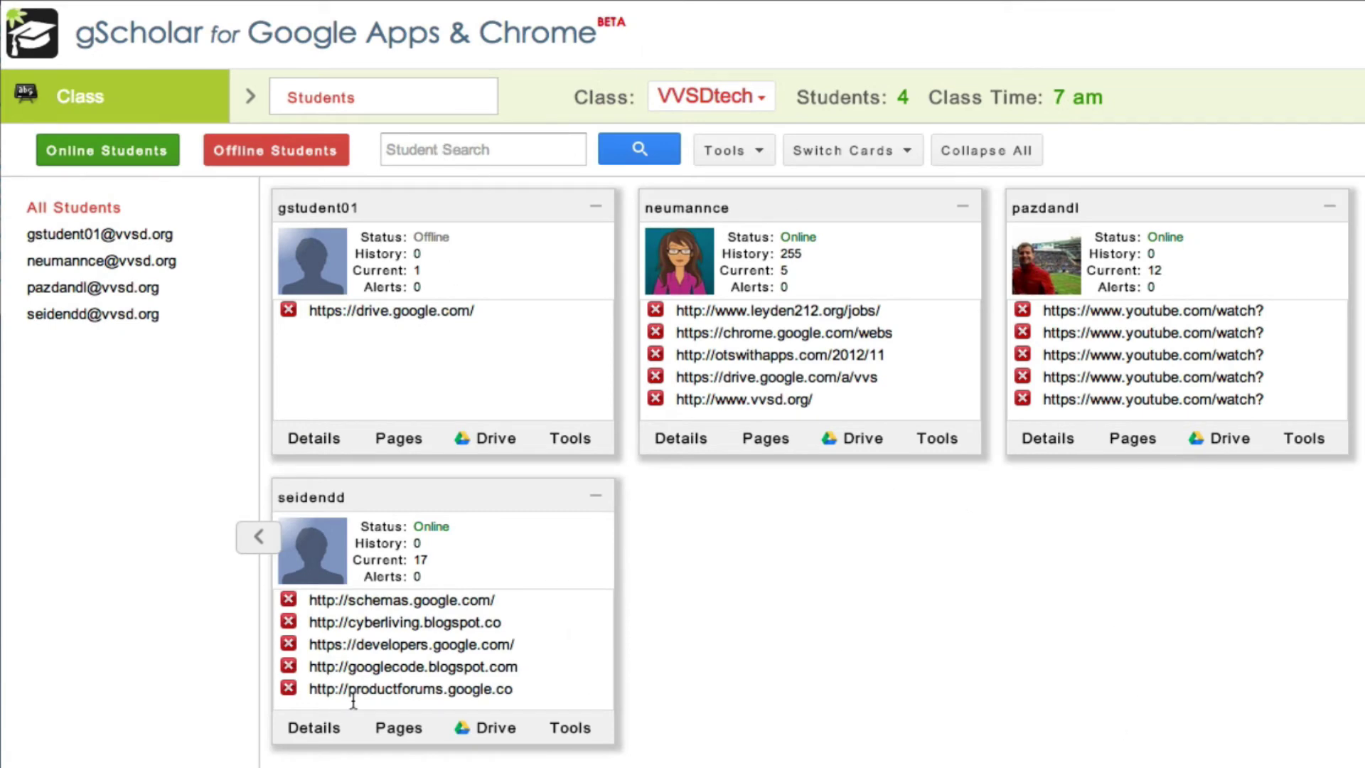
- Visit the class Drive section, then show the third student's blogs in Blogger
click(91, 103)
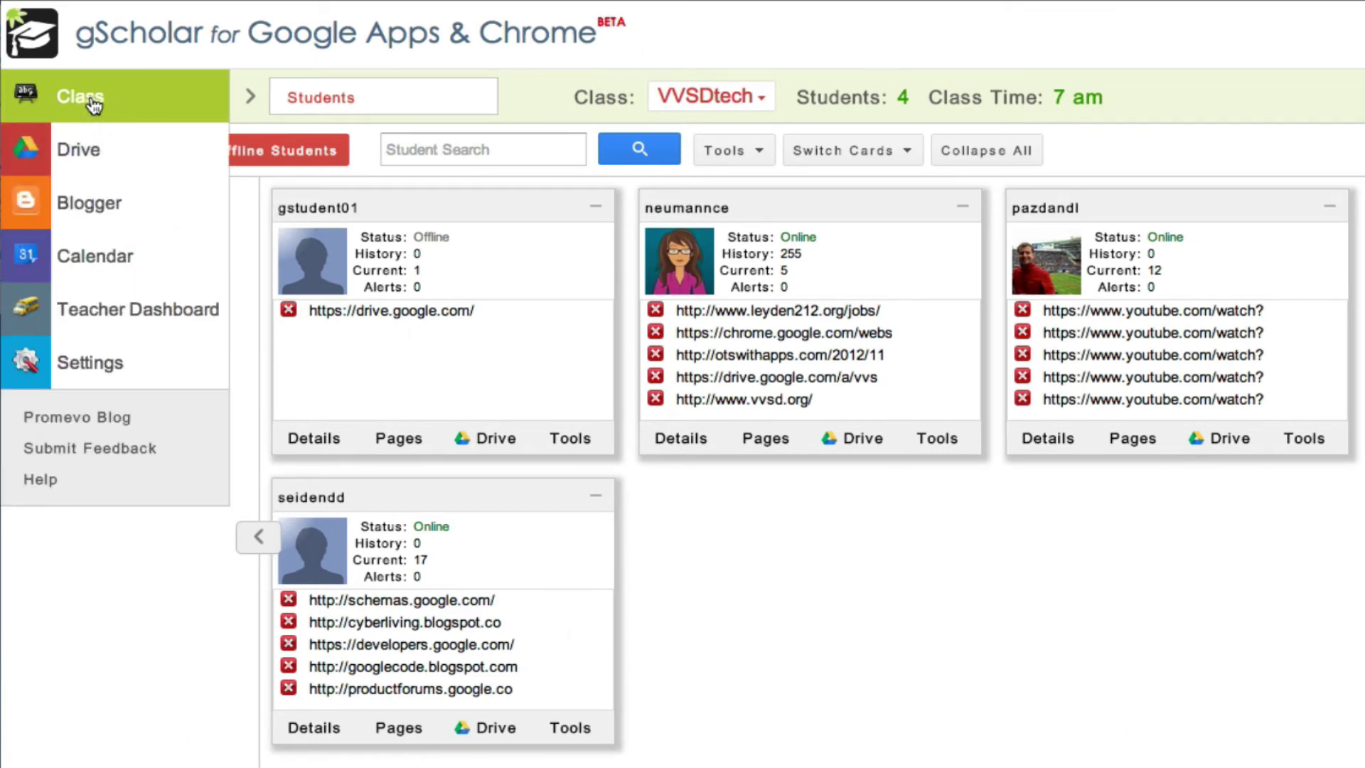
click(84, 151)
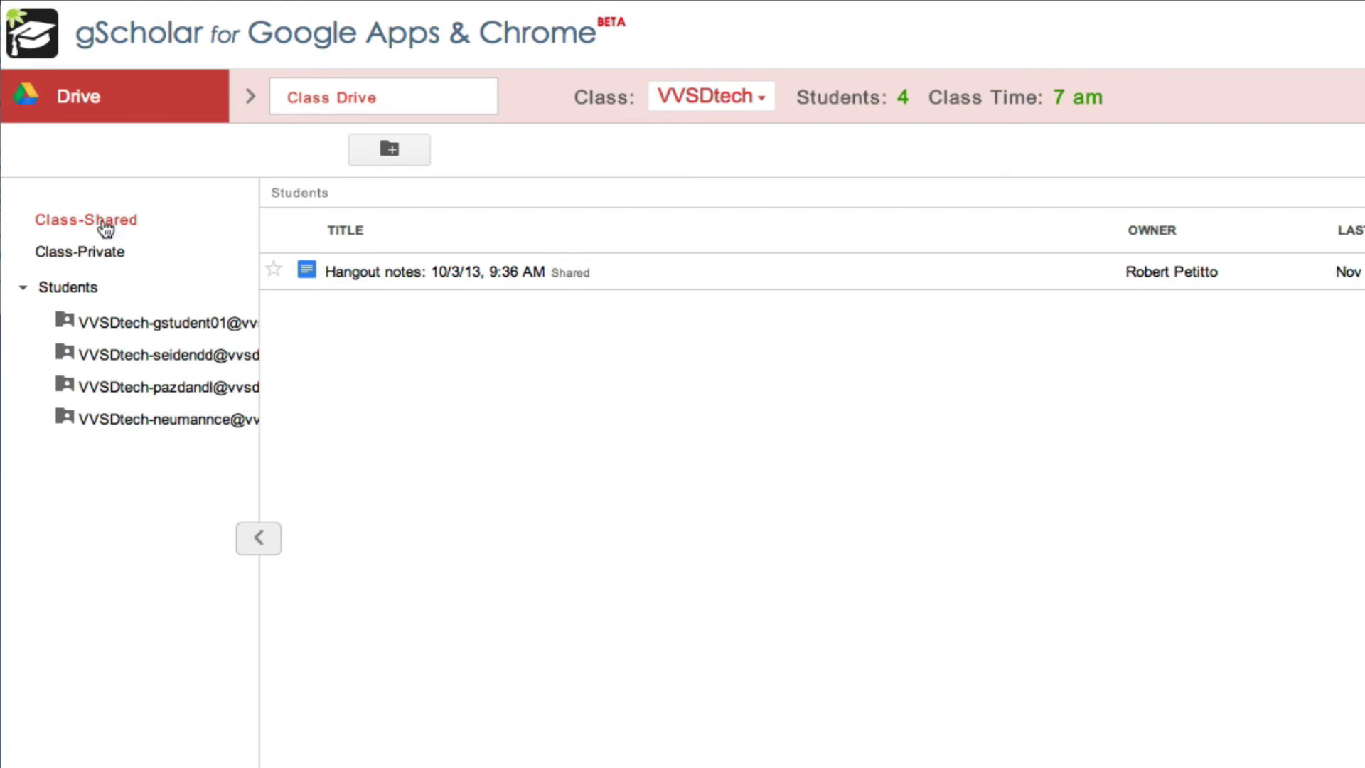
mouse_move(77, 103)
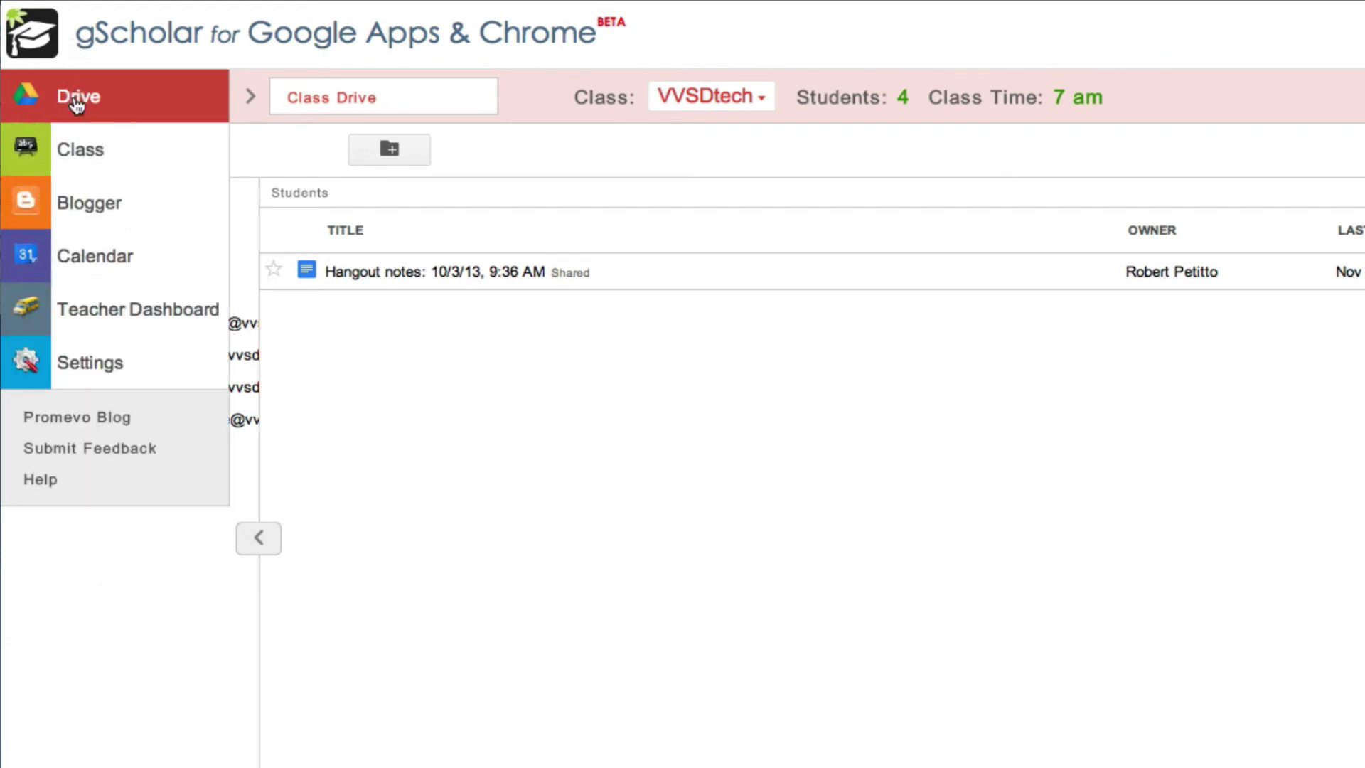
click(64, 211)
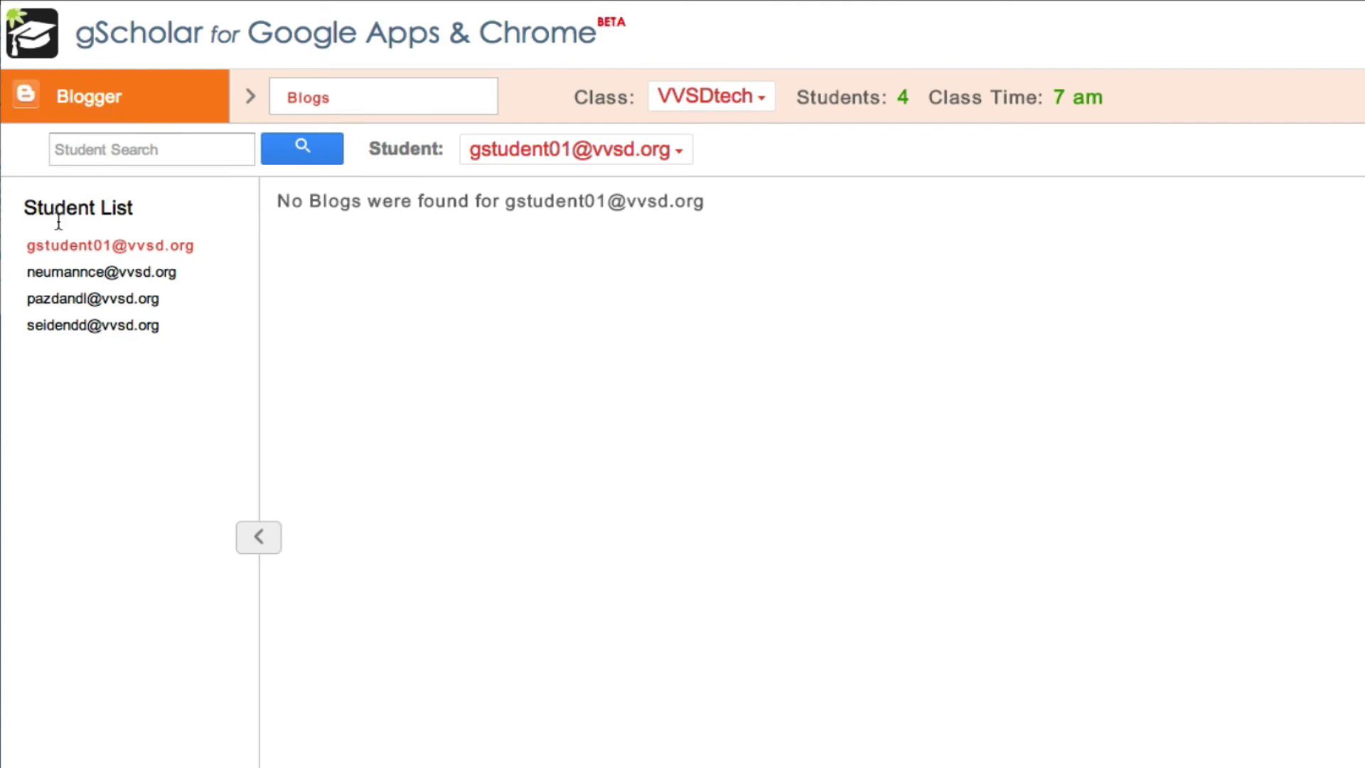
click(50, 303)
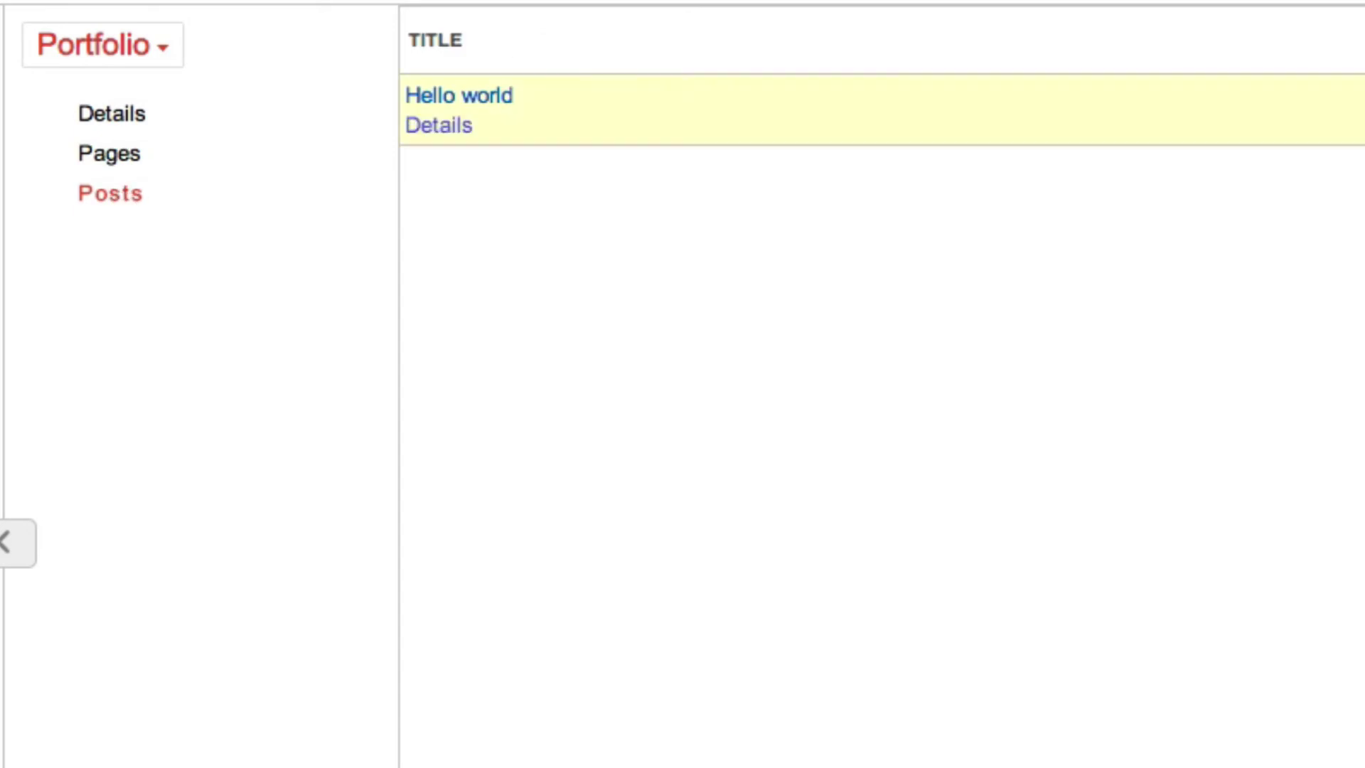
click(135, 91)
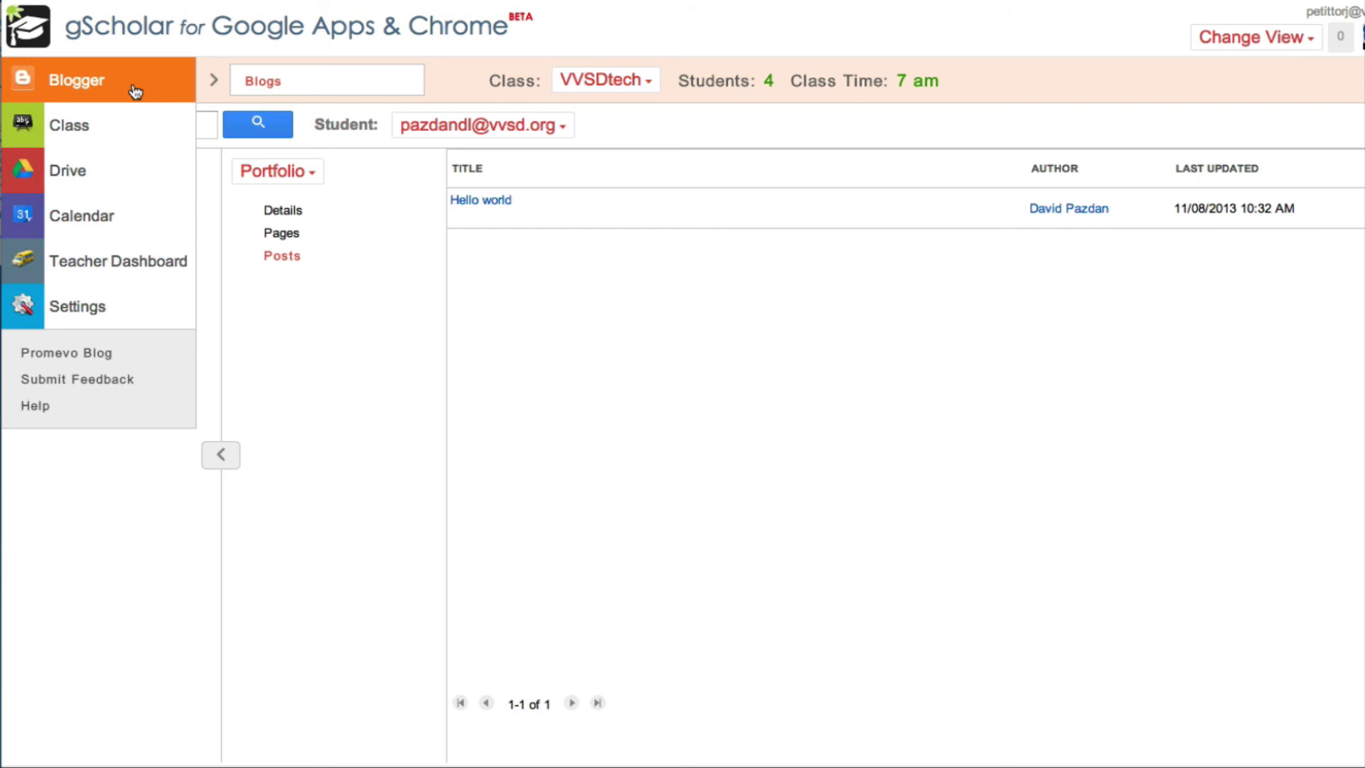
- View the class Calendar, then the alert Policies page under Settings
click(84, 210)
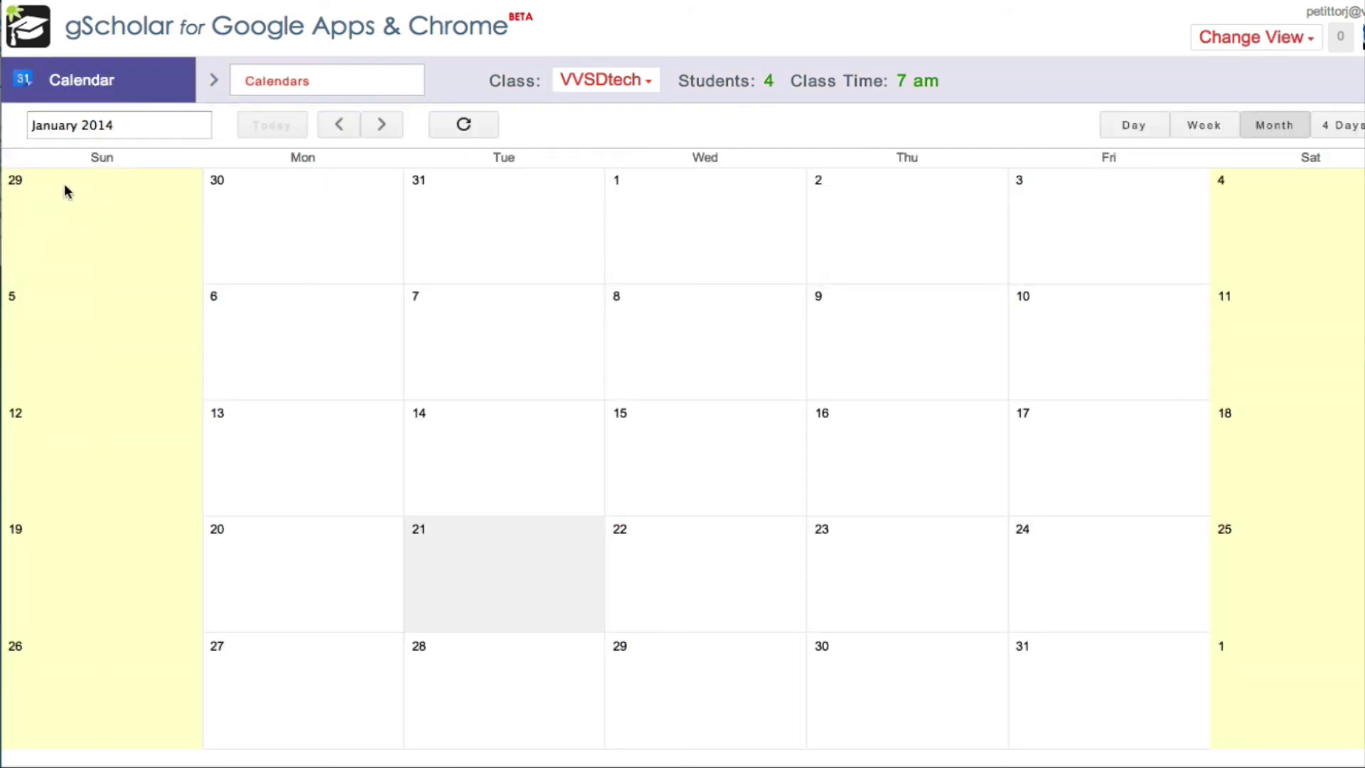
click(82, 79)
click(90, 317)
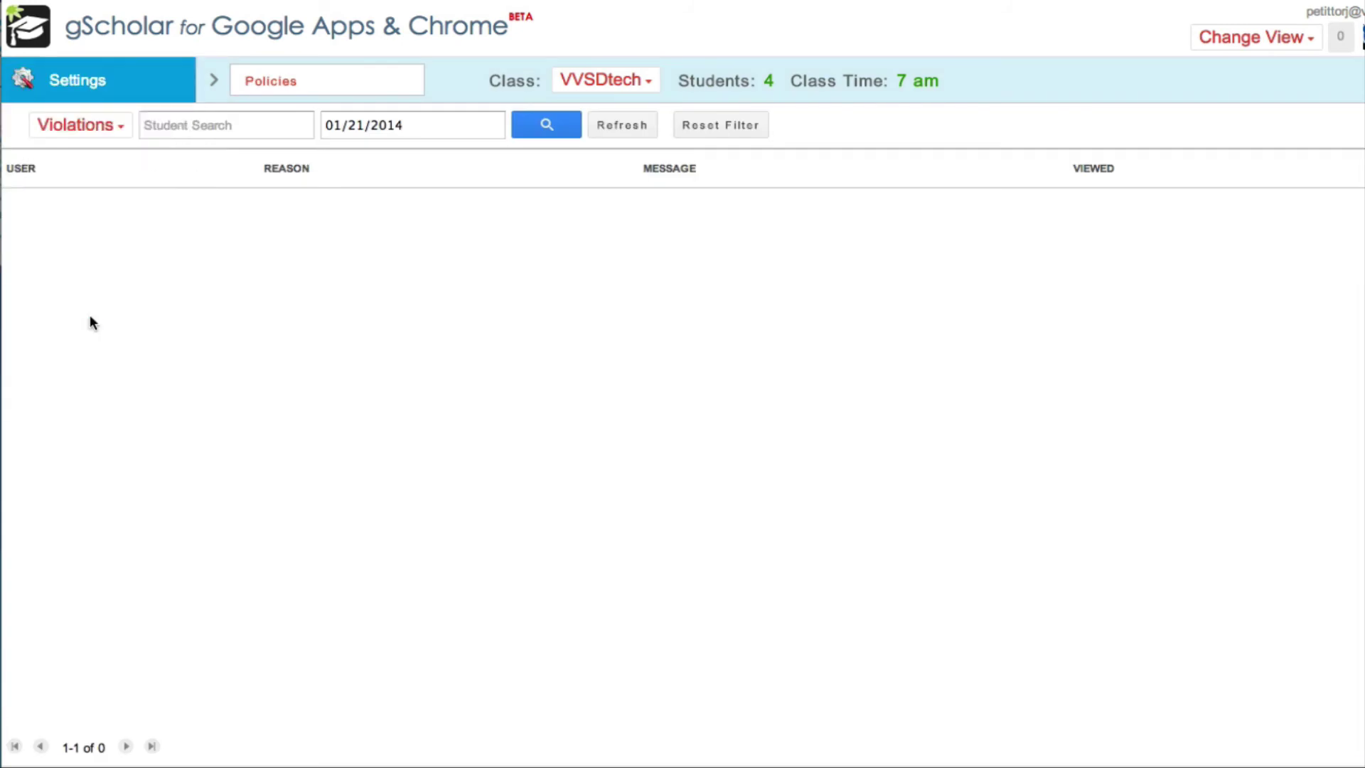
click(94, 130)
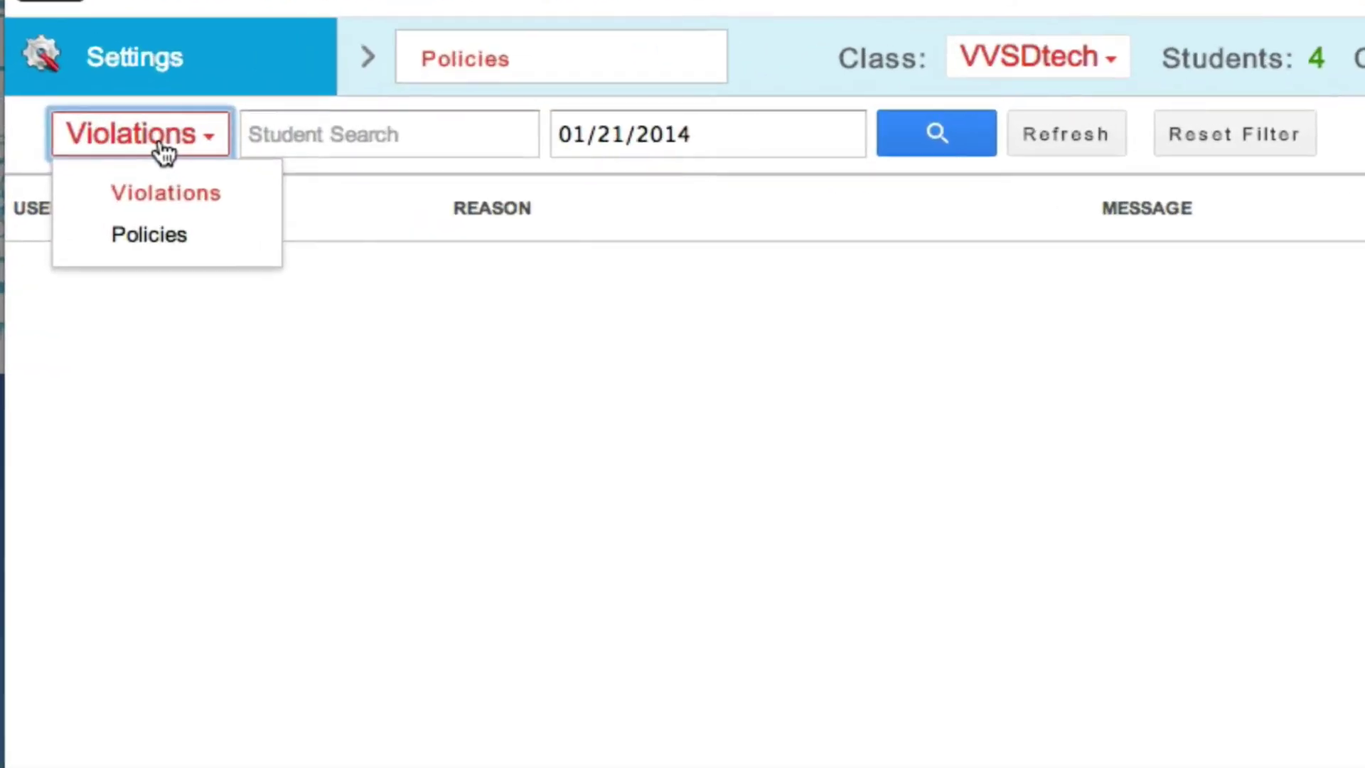
click(160, 235)
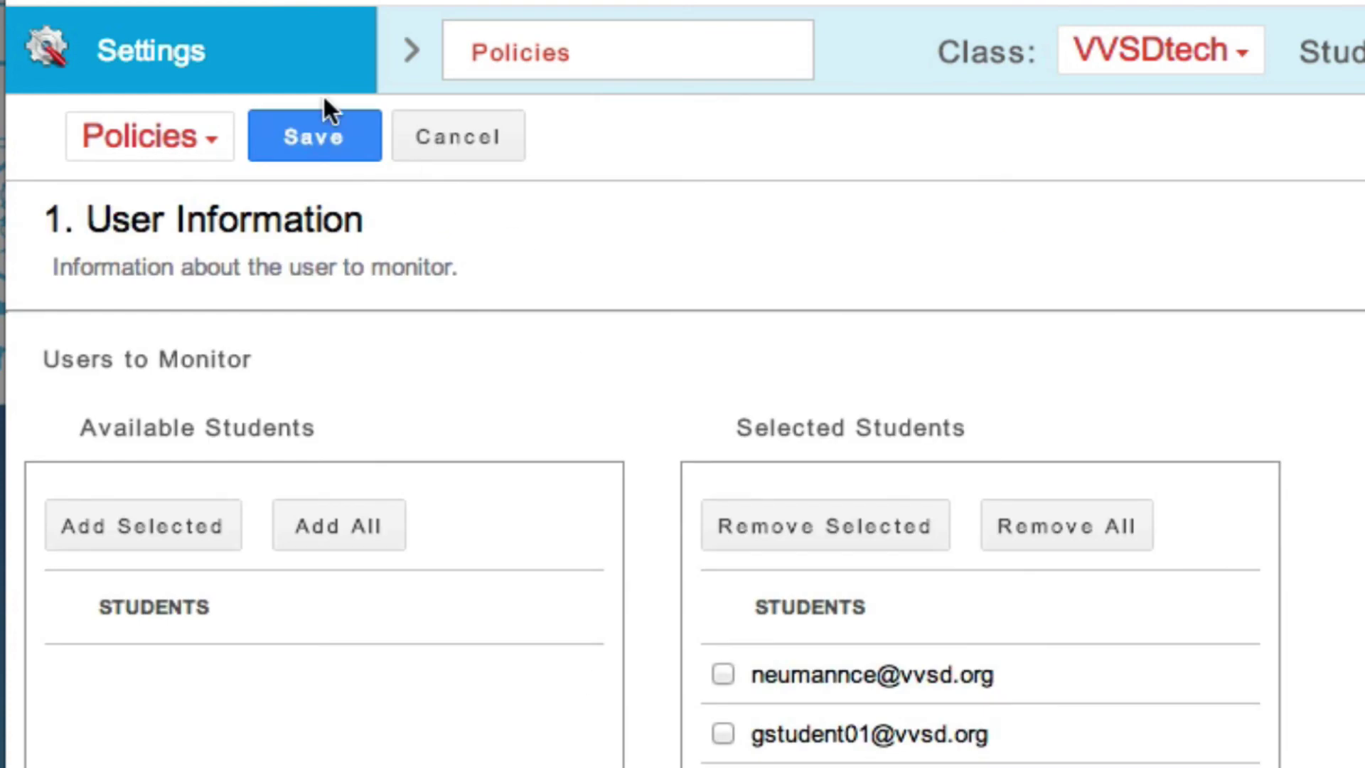
- Return to the Class students page, then bring up gScholar Help
mouse_move(322, 28)
click(369, 142)
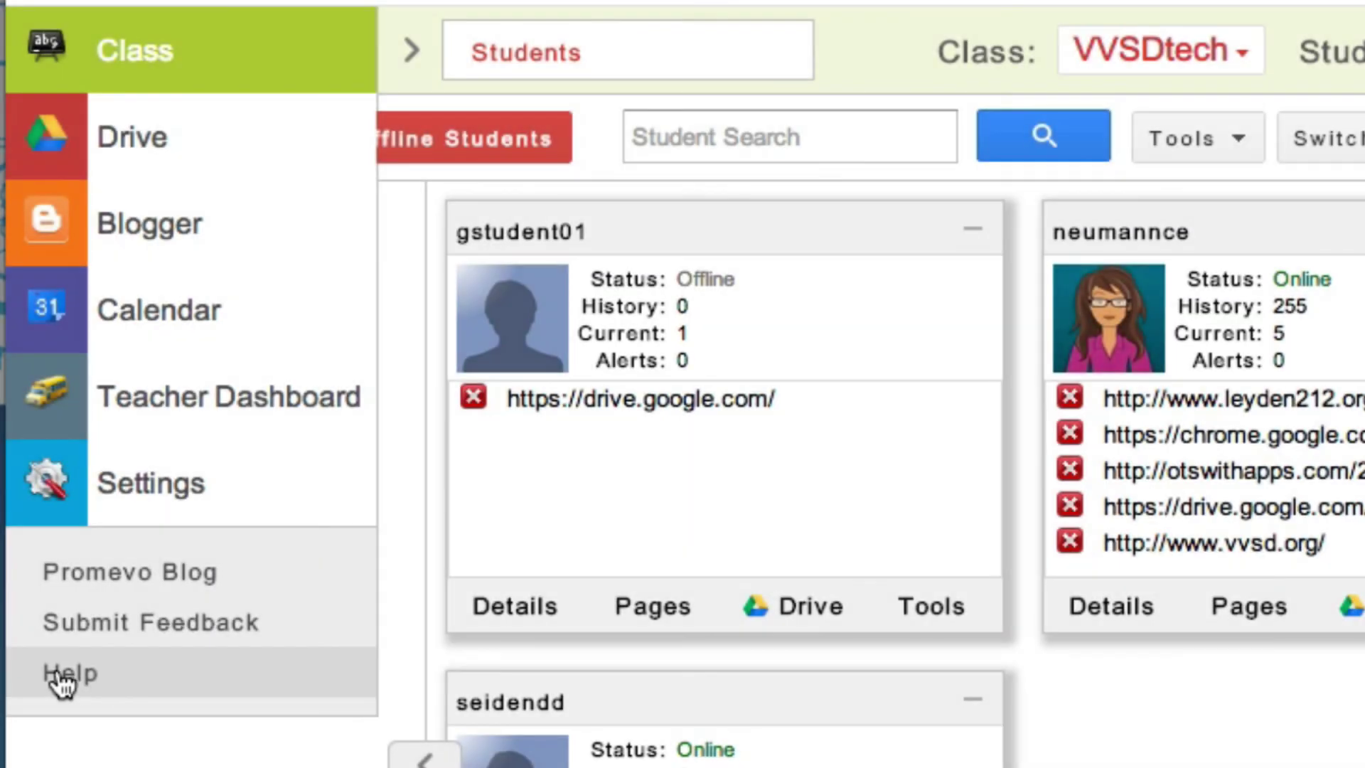
click(60, 675)
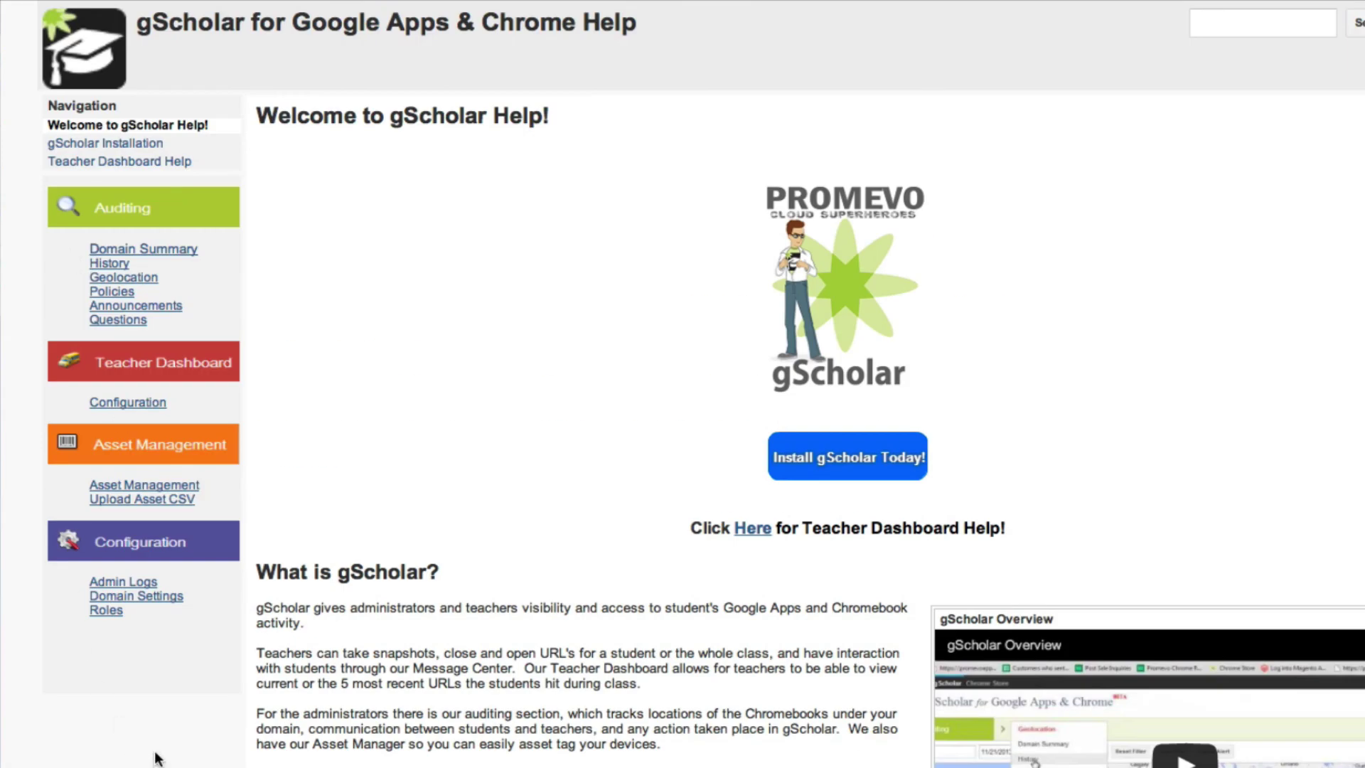